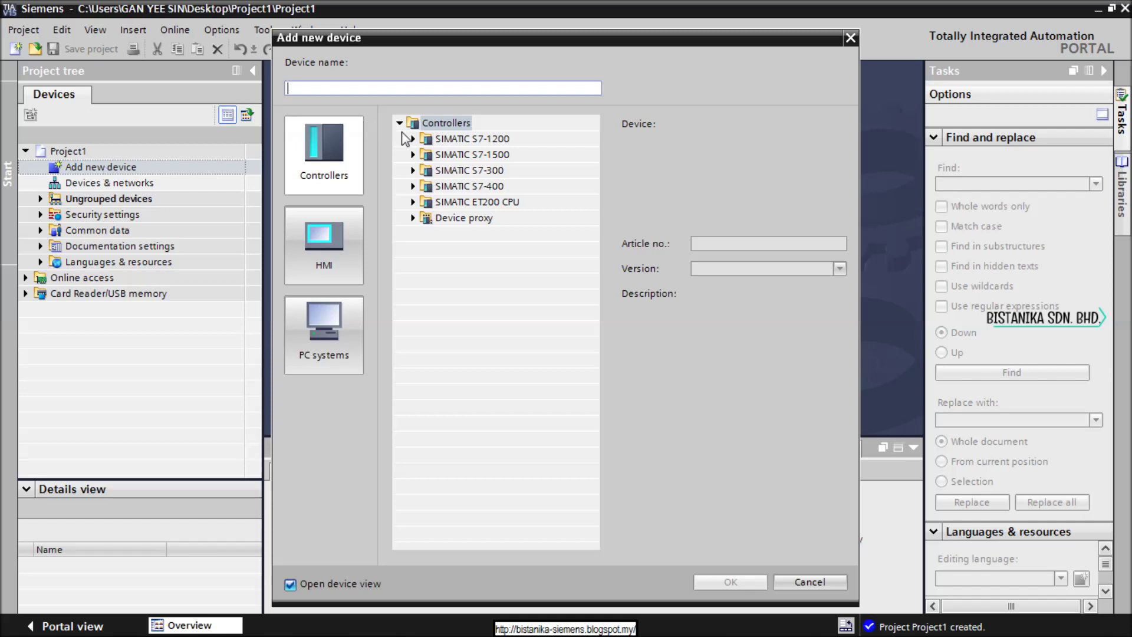
- Browse SIMATIC S7-1200 CPUs down to the CPU 1211C DC/DC/Rly variants, triggering the license notice
{"action": "left_click", "coordinate": [412, 139]}
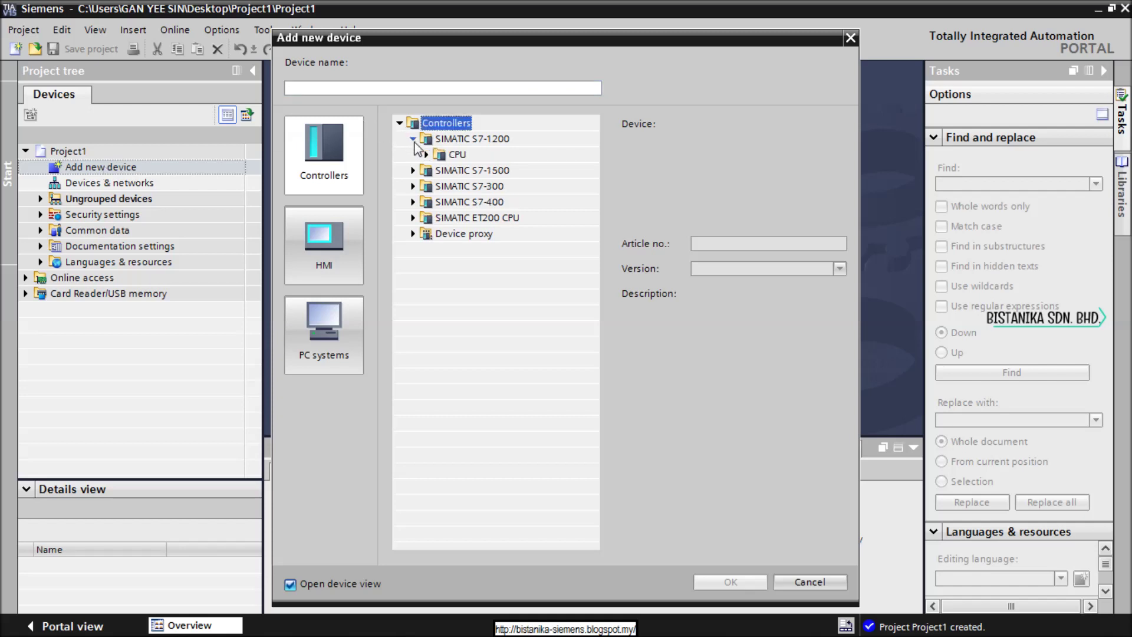
{"action": "left_click", "coordinate": [425, 155]}
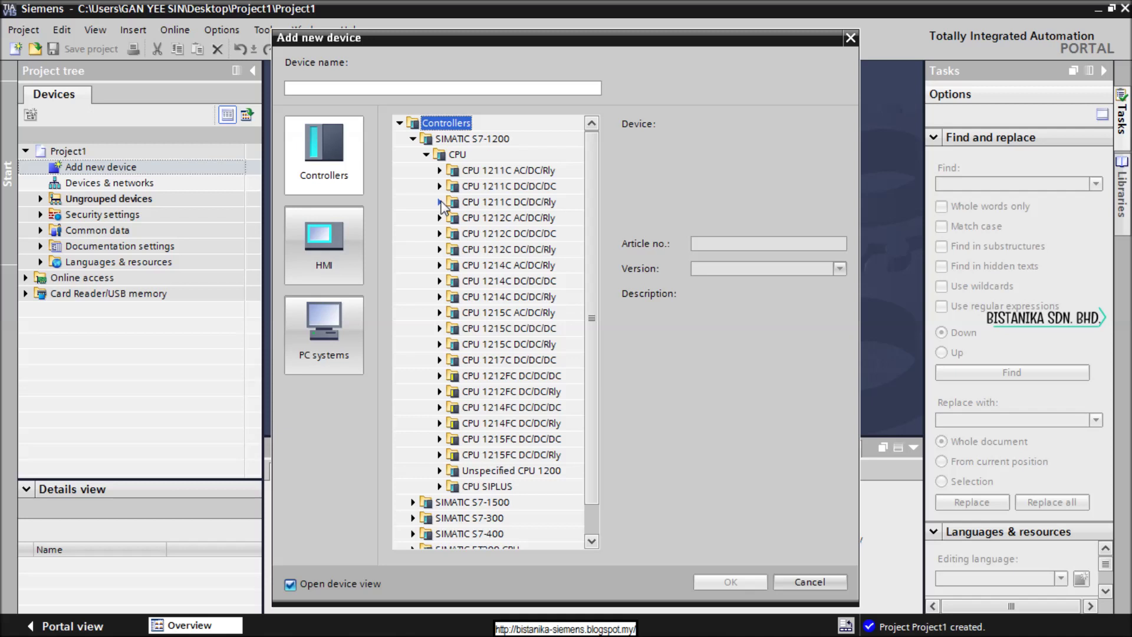
{"action": "left_click", "coordinate": [441, 203]}
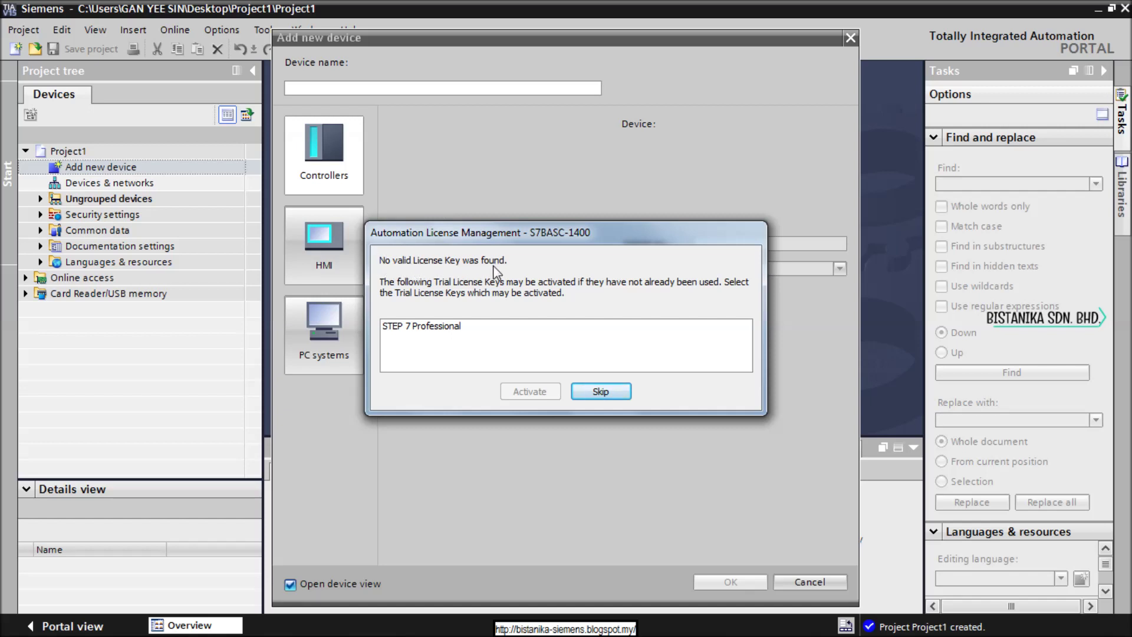
- Activate the STEP 7 Professional trial key in the Automation License Management dialog
{"action": "left_click", "coordinate": [433, 329]}
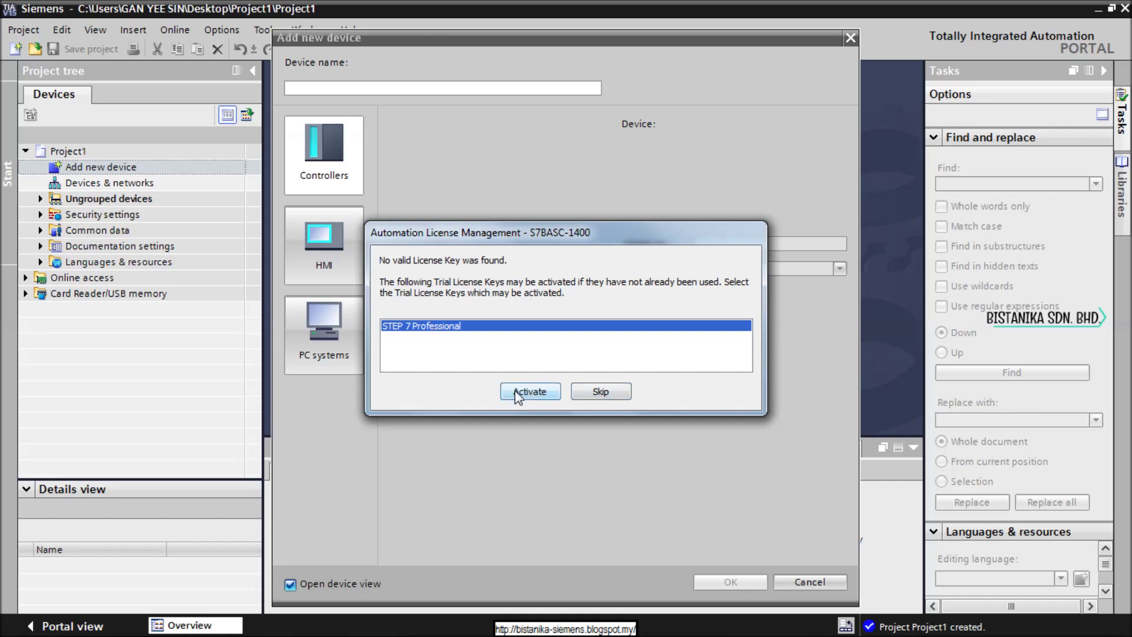
{"action": "left_click", "coordinate": [518, 393]}
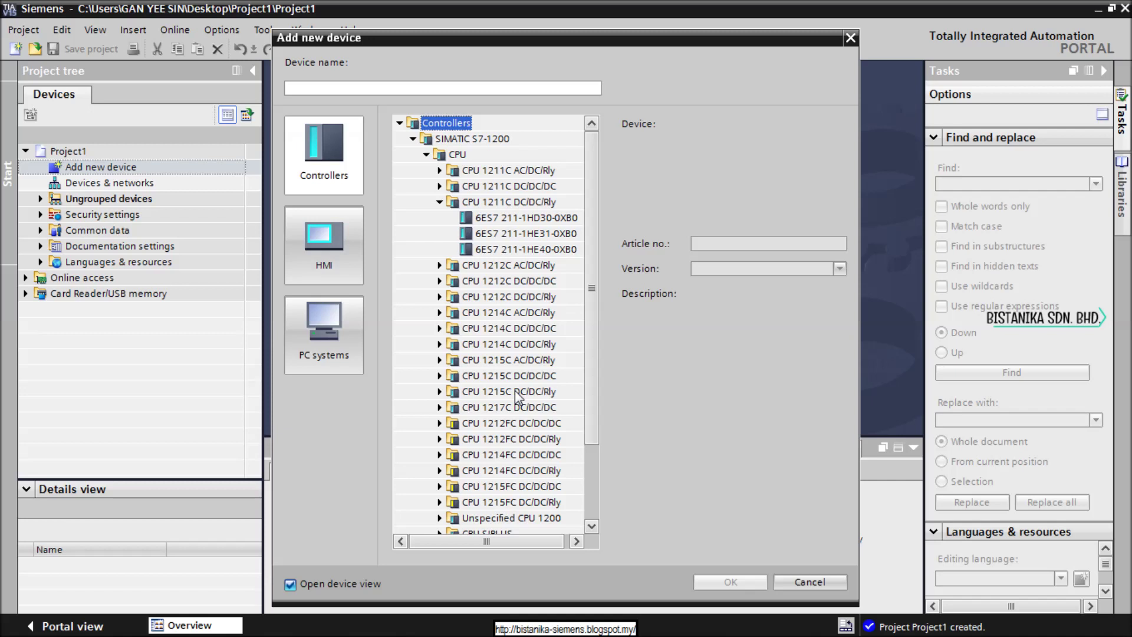
- Add CPU 1211C DC/DC/Rly variant 6ES7 211-1HE40-0XB0 to Project1 as PLC_1
{"action": "left_click", "coordinate": [507, 250]}
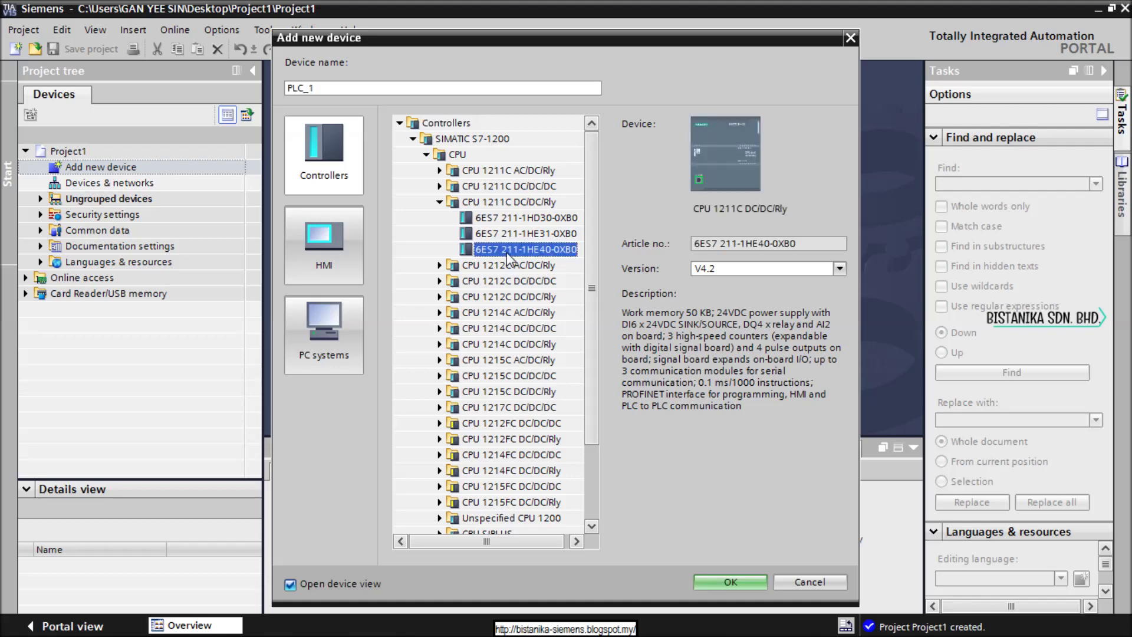
{"action": "left_click", "coordinate": [734, 581]}
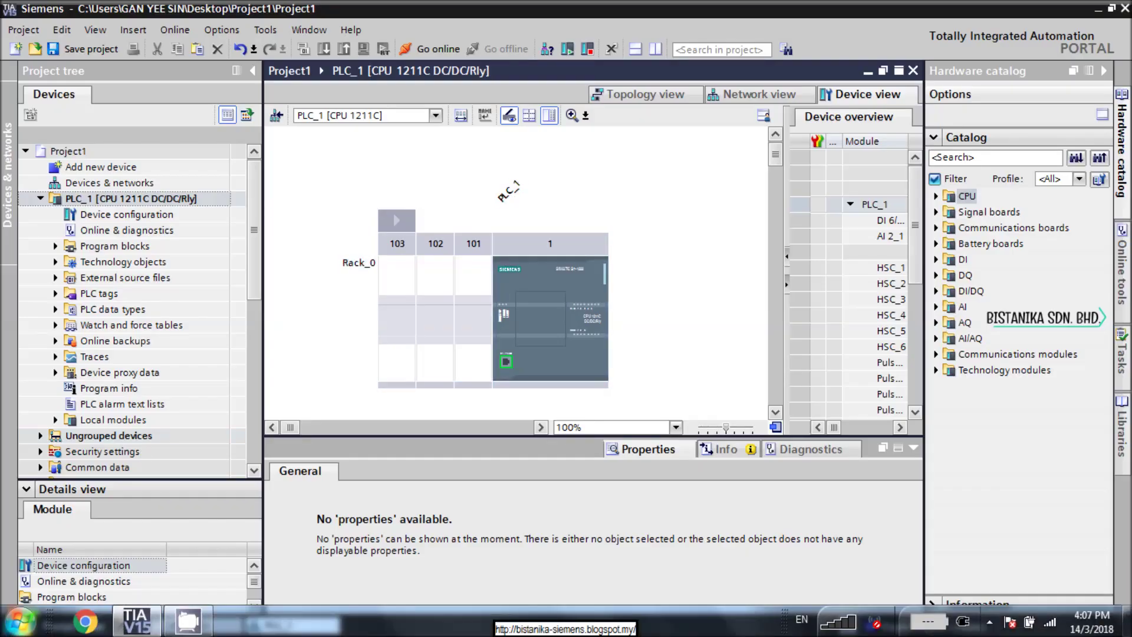
{"action": "left_click", "coordinate": [20, 622]}
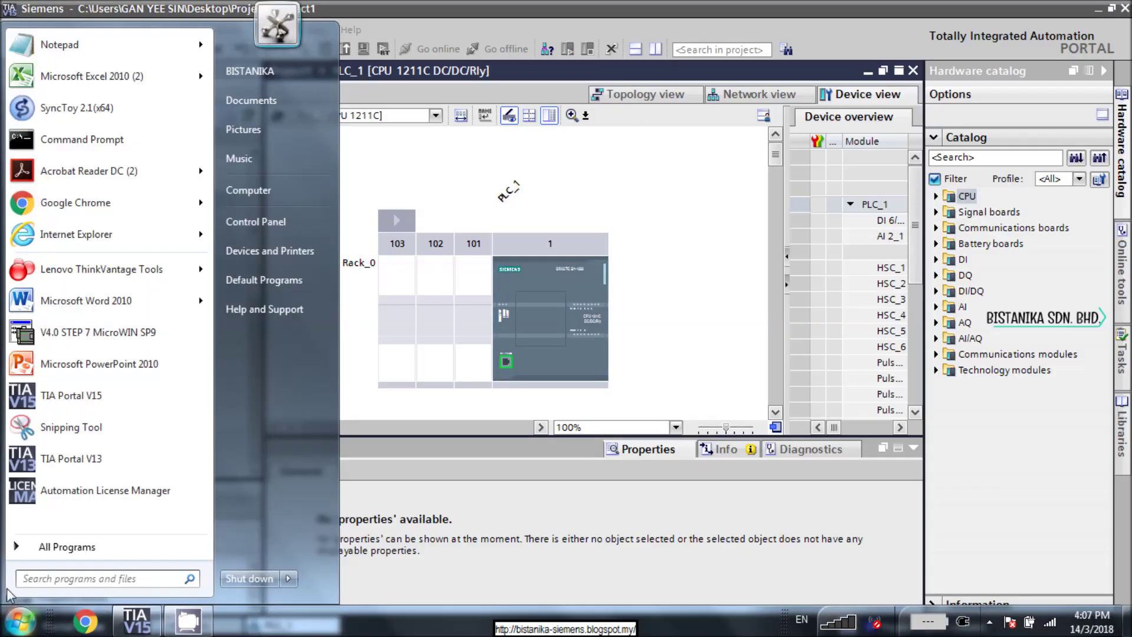
- Launch Automation License Manager from the Siemens Automation folder under All Programs
{"action": "left_click", "coordinate": [67, 552]}
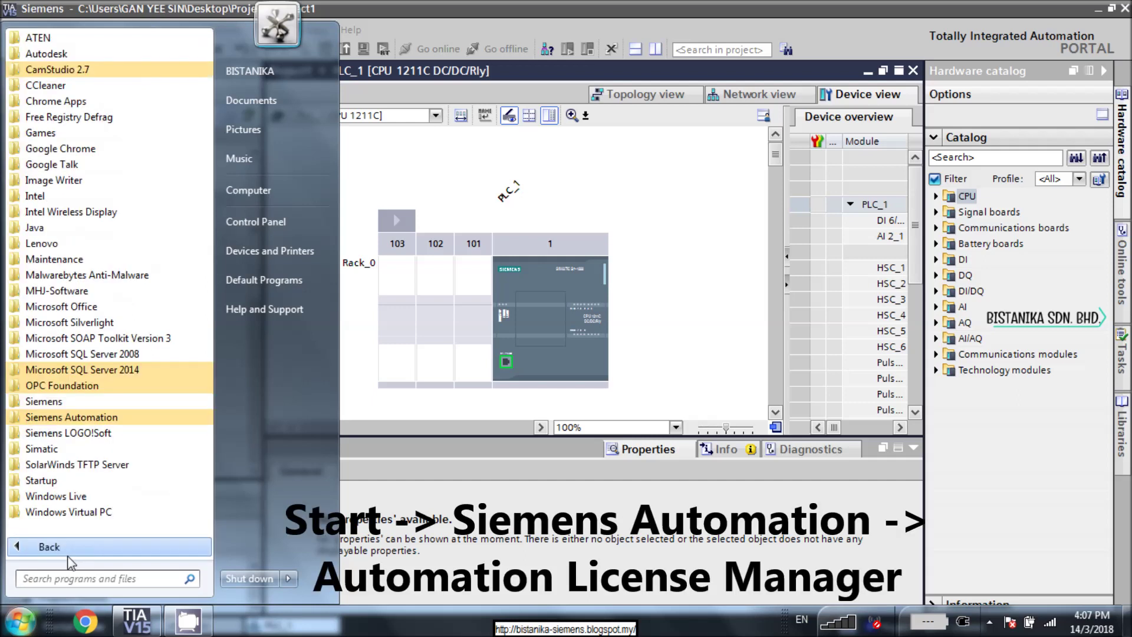
{"action": "left_click", "coordinate": [122, 417]}
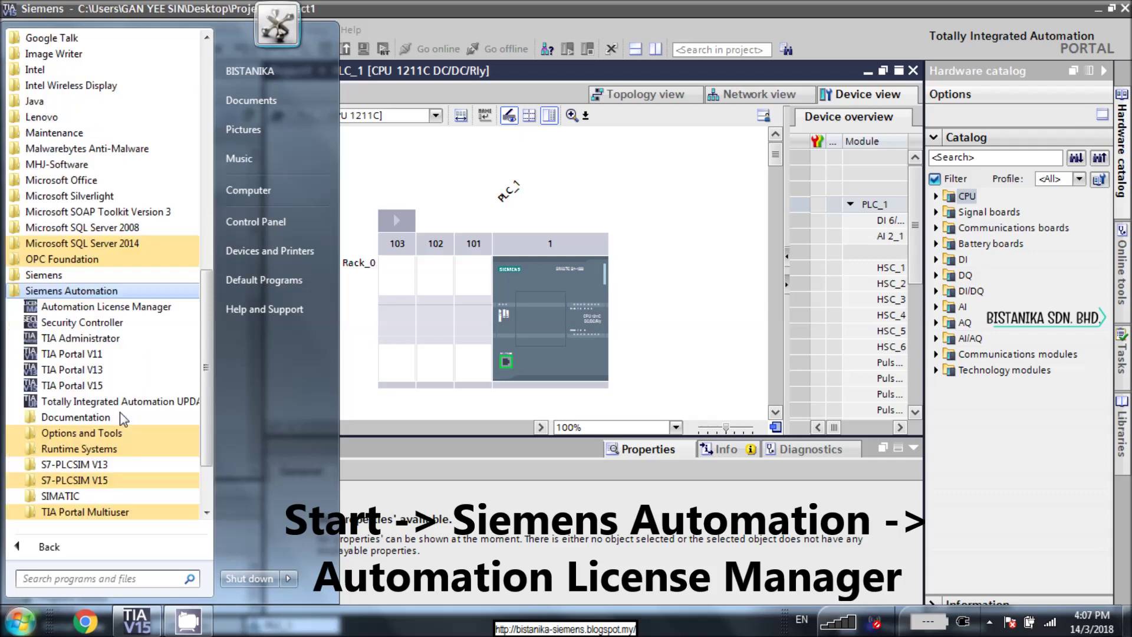
{"action": "left_click", "coordinate": [97, 309]}
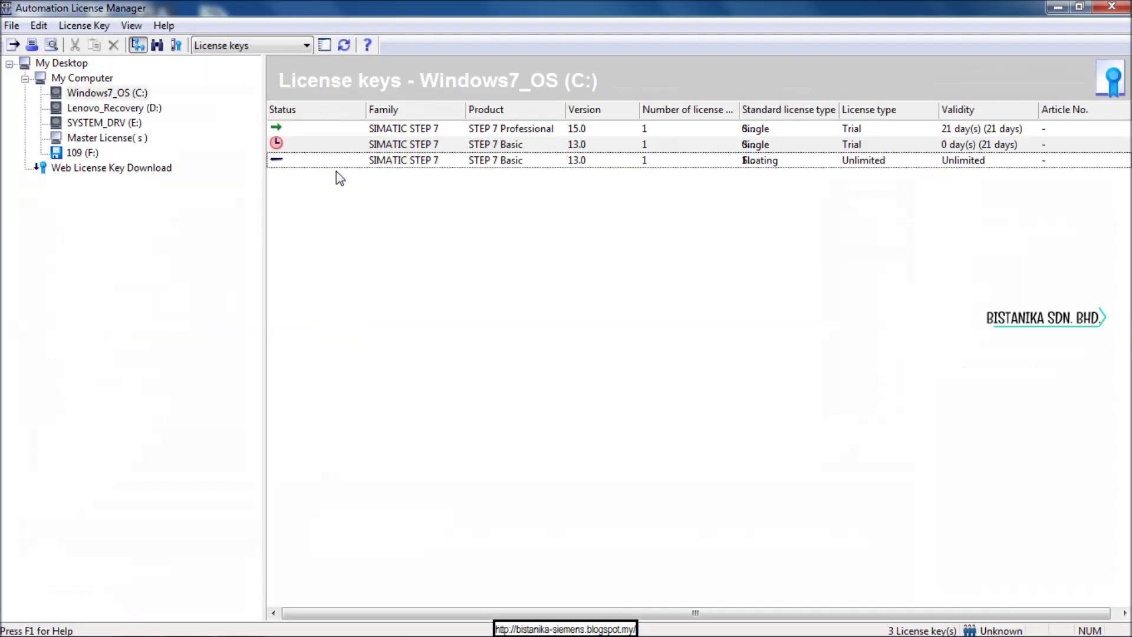
- Review the STEP 7 Basic 13.0 and Professional trial keys on C:, then the Basic Upgrade 15.0 key on F:
{"action": "left_click", "coordinate": [313, 165]}
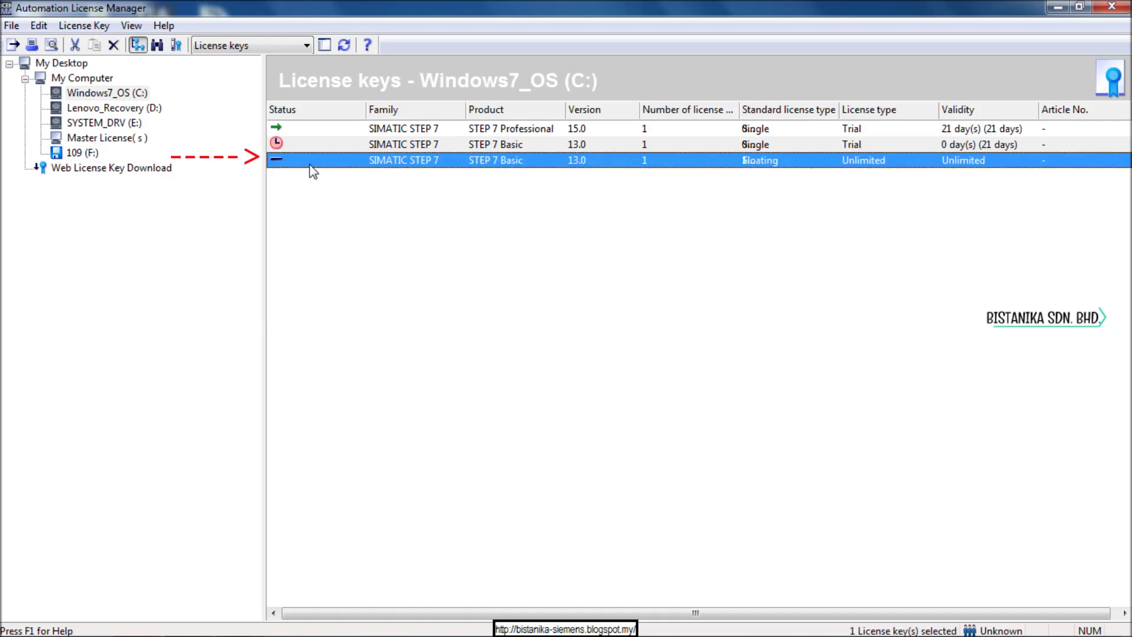
{"action": "left_click", "coordinate": [298, 129]}
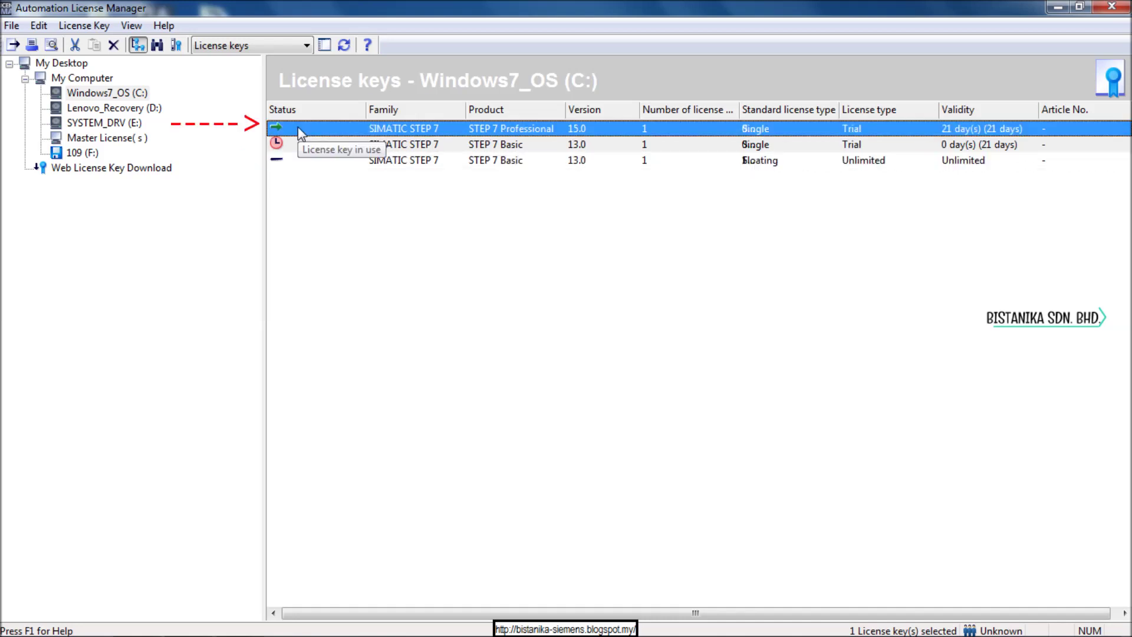
{"action": "left_click", "coordinate": [80, 154]}
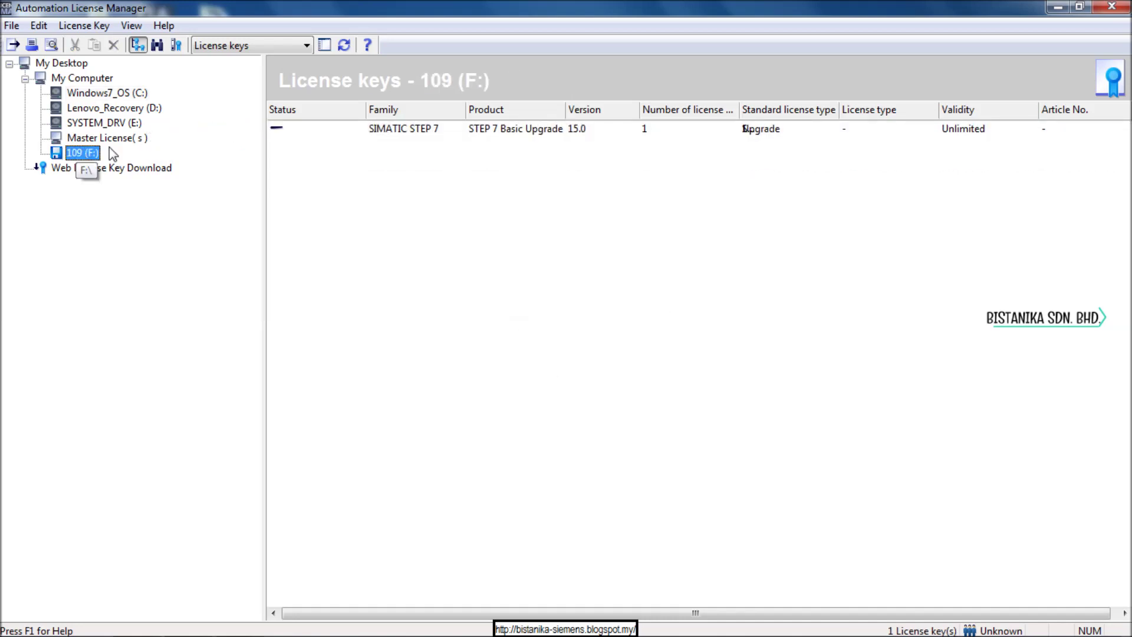
{"action": "left_click", "coordinate": [343, 126]}
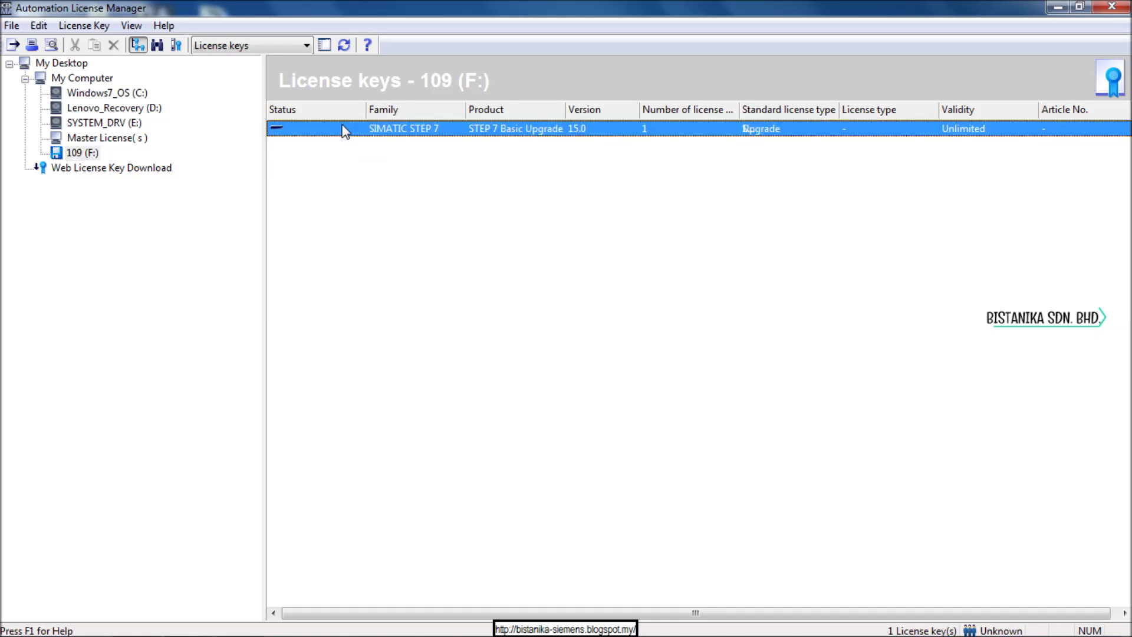
{"action": "right_click", "coordinate": [343, 125]}
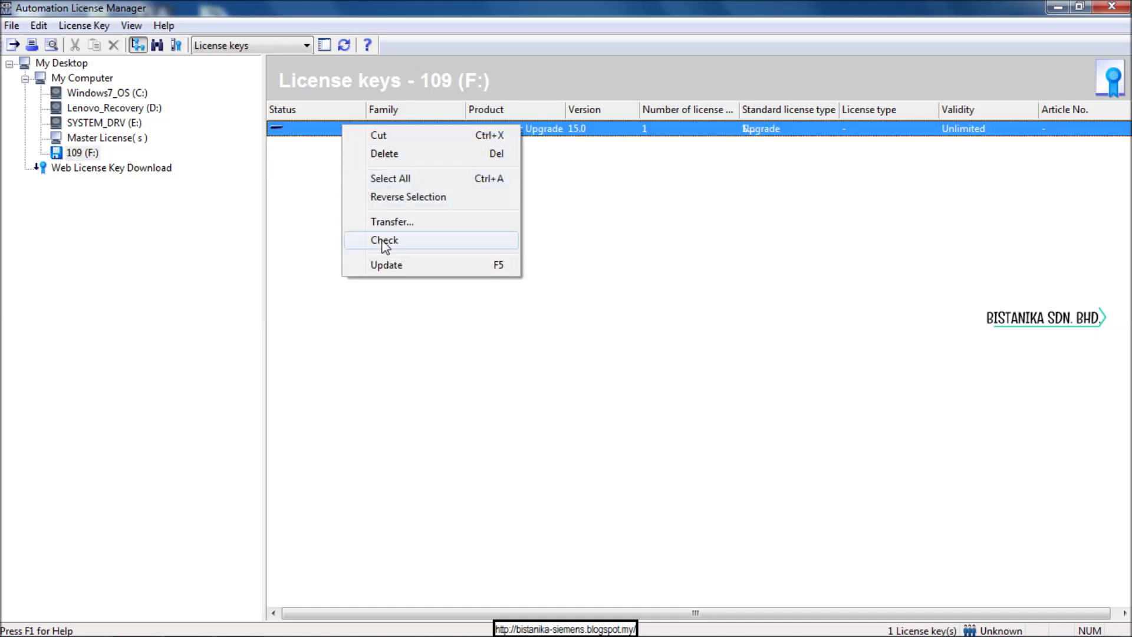
- Transfer the STEP 7 Basic Upgrade 15.0 key to target drive Windows7_OS (C:)
{"action": "left_click", "coordinate": [385, 223]}
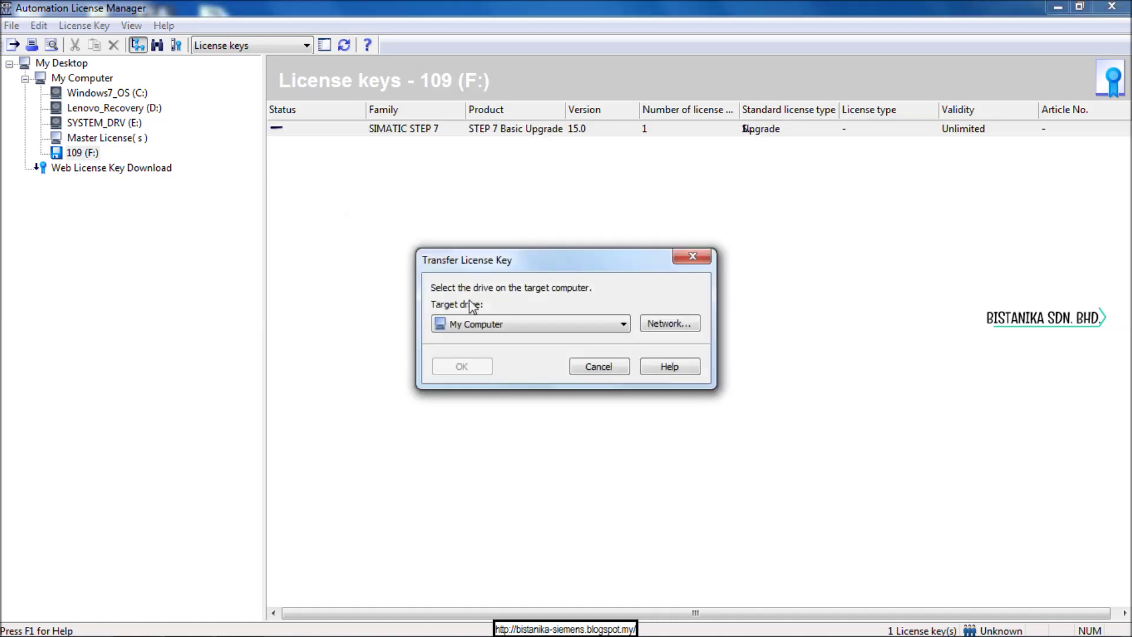
{"action": "left_click", "coordinate": [518, 327]}
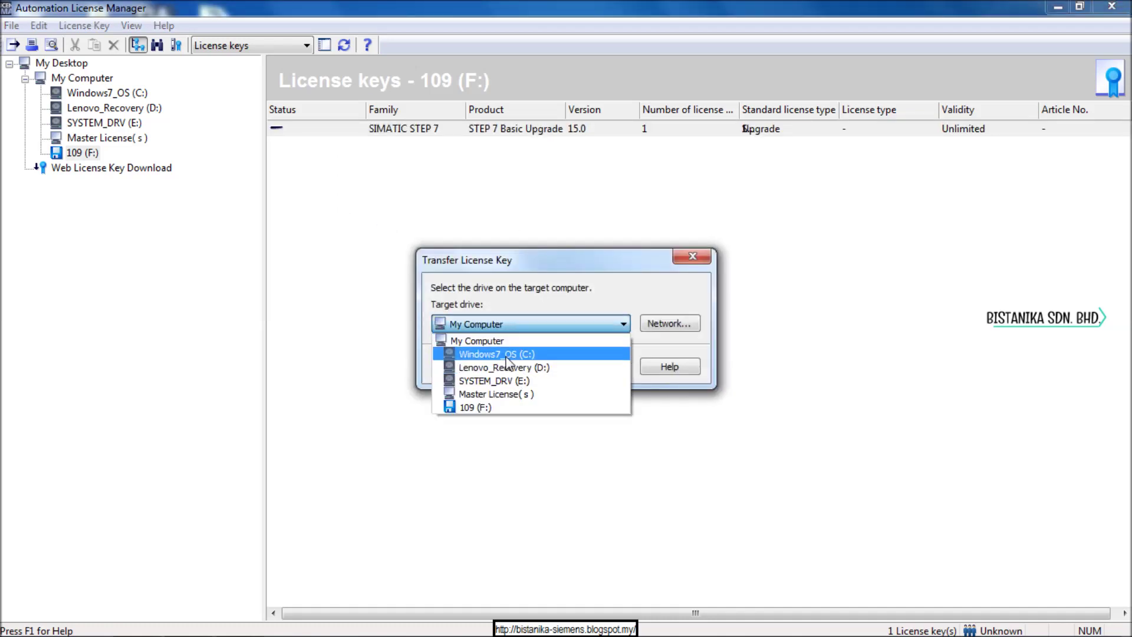
{"action": "left_click", "coordinate": [508, 356]}
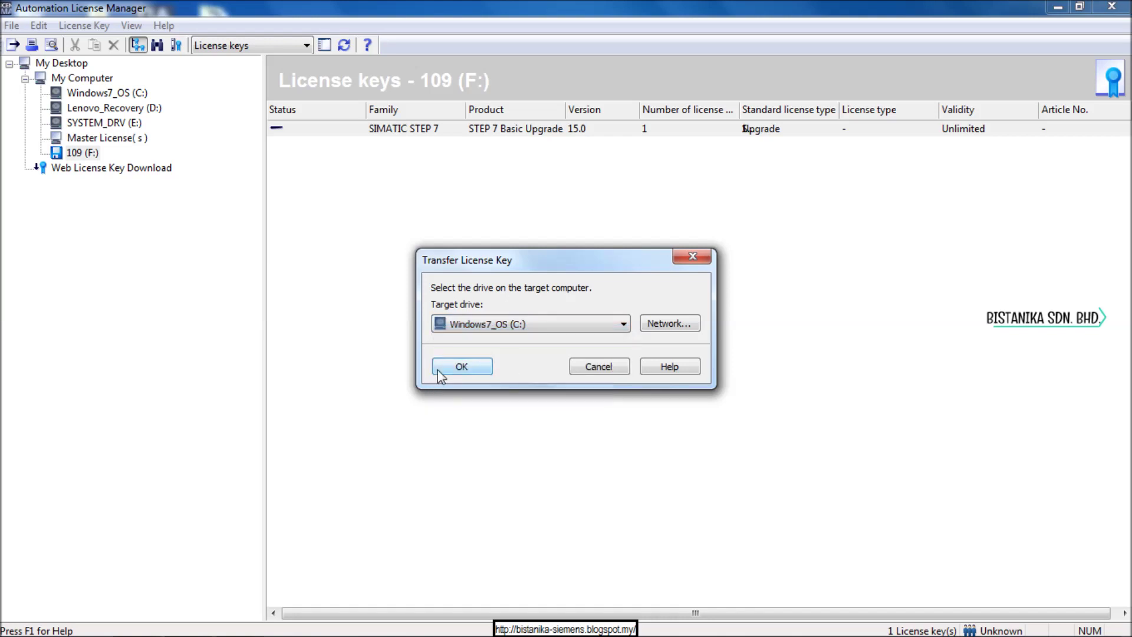
{"action": "left_click", "coordinate": [438, 370]}
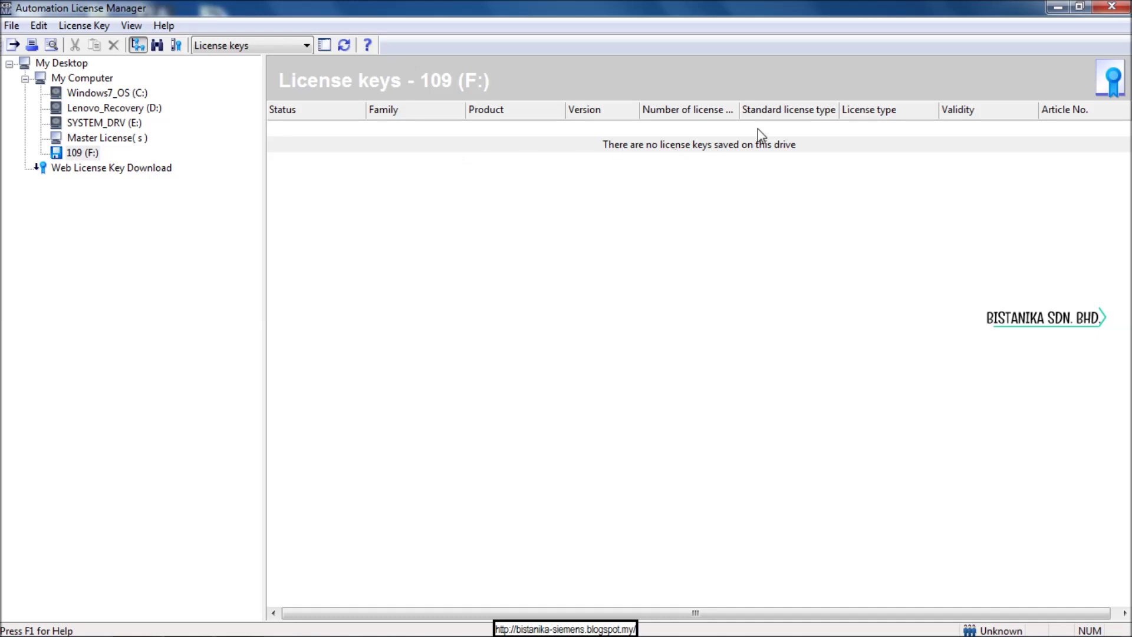
- Check the four keys on Windows7_OS (C:) and select the unlimited STEP 7 Basic 13.0 license
{"action": "left_click", "coordinate": [97, 94]}
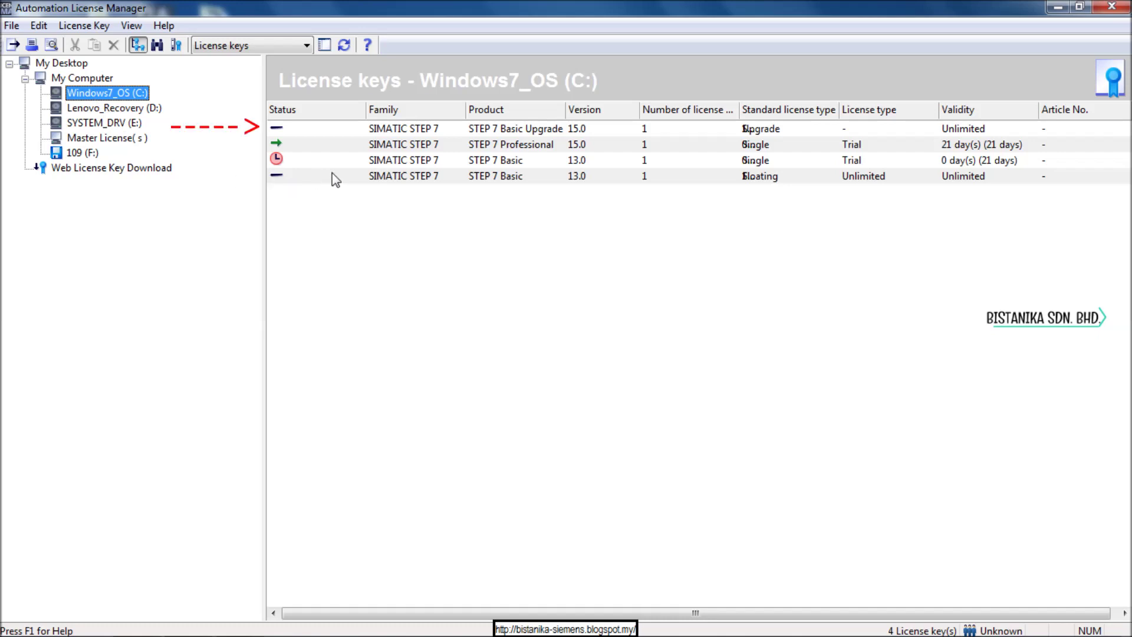
{"action": "left_click", "coordinate": [429, 131]}
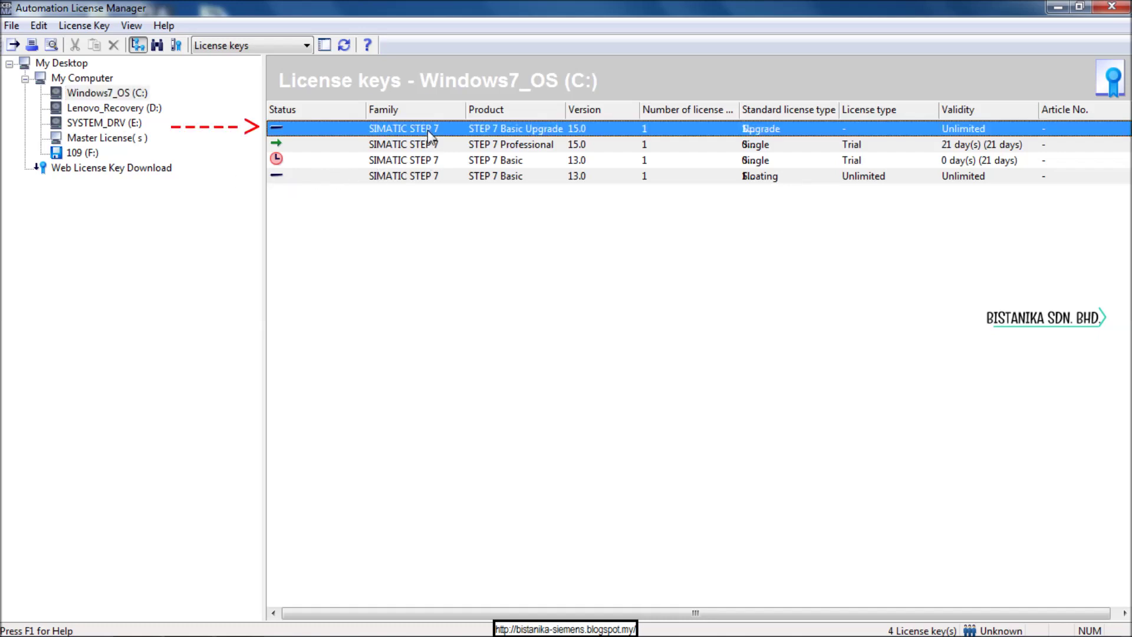
{"action": "left_click", "coordinate": [328, 180]}
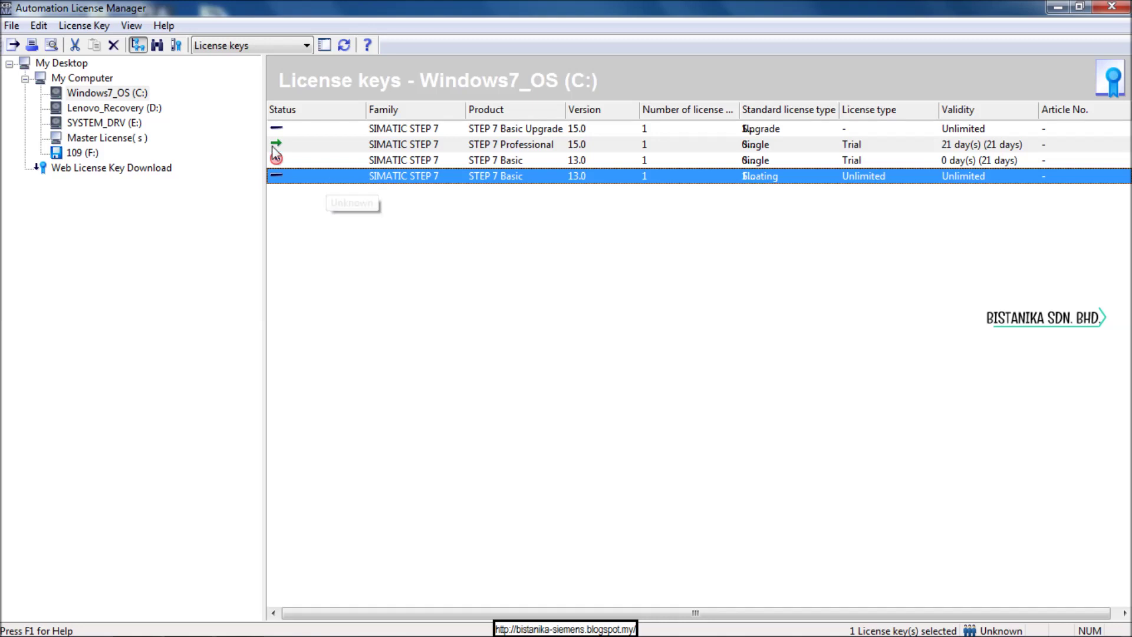
- Upgrade the STEP 7 Basic 13.0 license to STEP 7 Basic 15.0 via License Key > Upgrade
{"action": "left_click", "coordinate": [89, 26]}
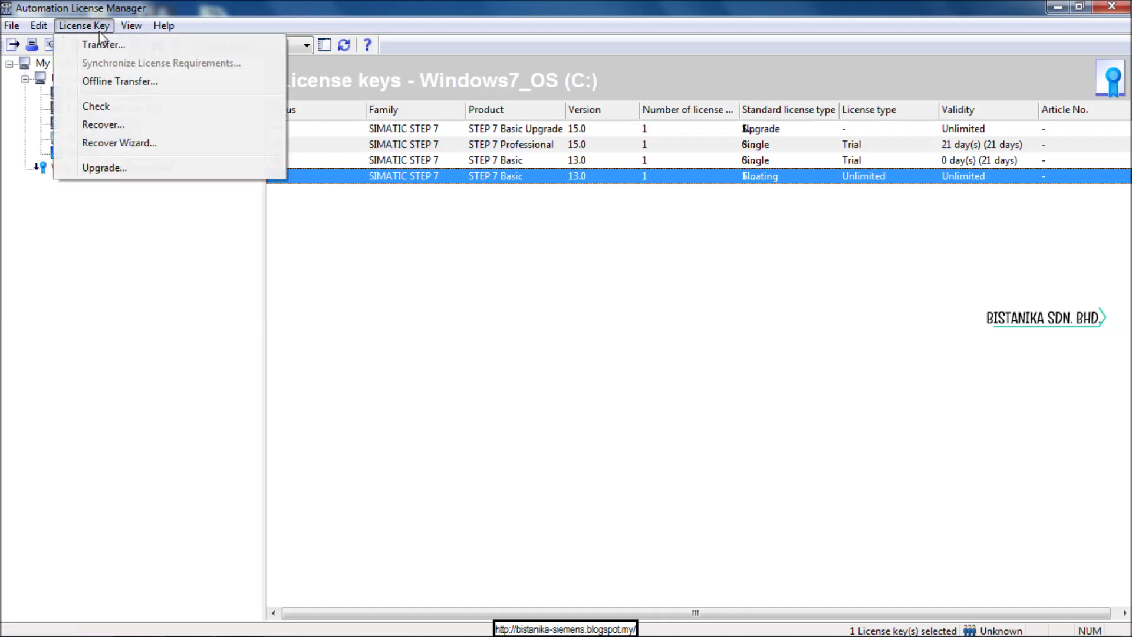
{"action": "left_click", "coordinate": [135, 167]}
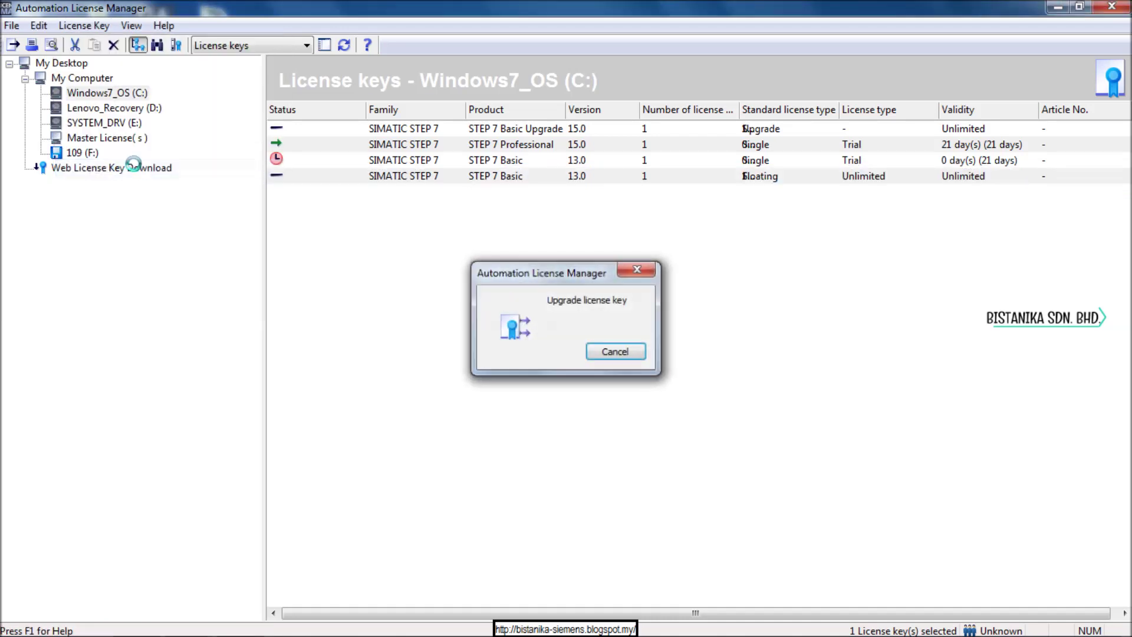
{"action": "left_click", "coordinate": [500, 161]}
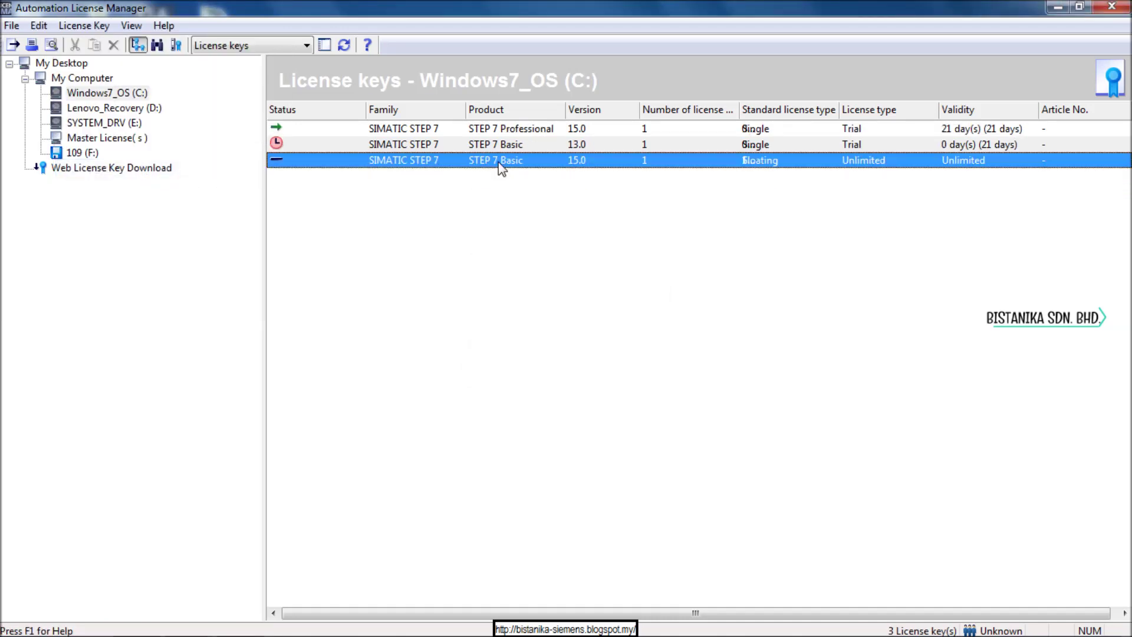